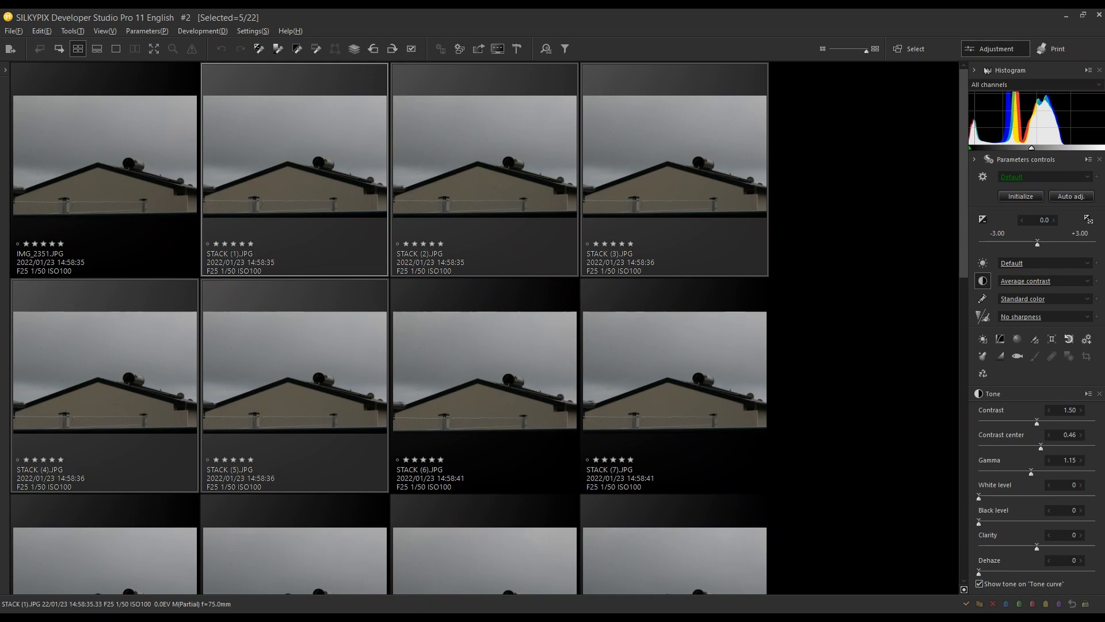
Step: Switch to the browser, look over the Treasure Hunters Digital Patreon page and the Instagram profile's photos, and return to SILKYPIX
{"action": "left_click", "coordinate": [398, 618]}
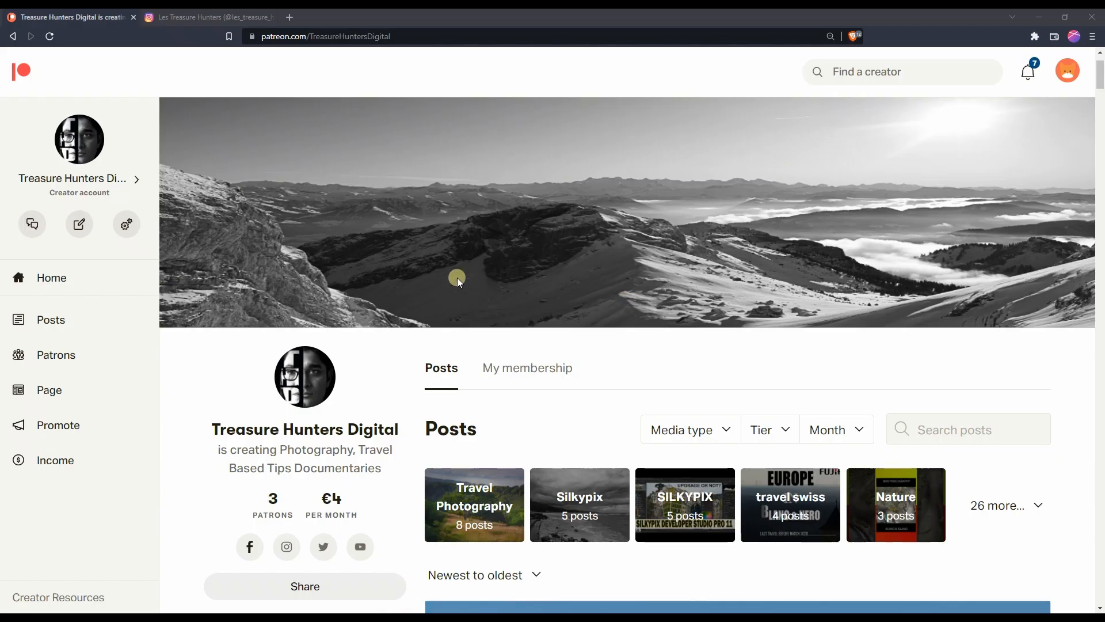
{"action": "left_click", "coordinate": [457, 277]}
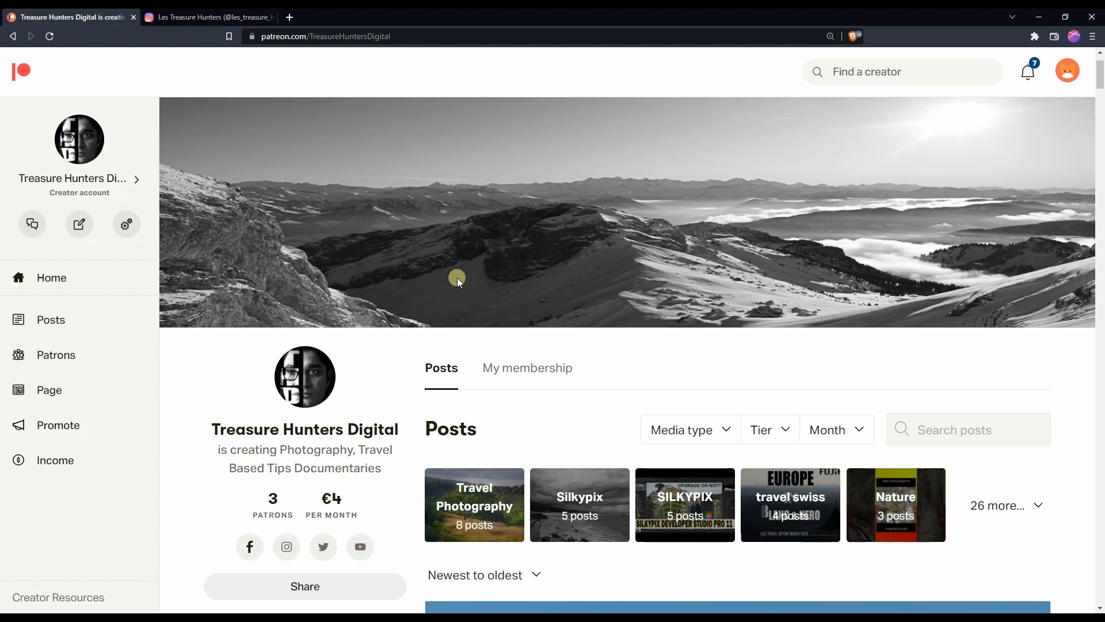
{"action": "left_click", "coordinate": [227, 16]}
{"action": "left_click", "coordinate": [141, 272]}
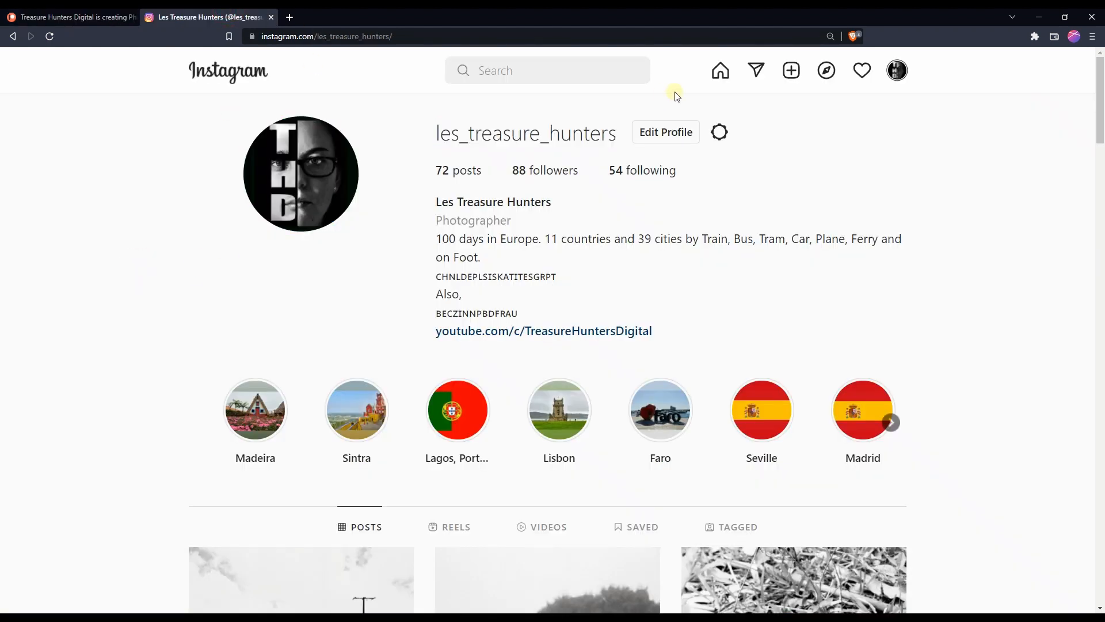
{"action": "left_click_drag", "start_coordinate": [619, 136], "coordinate": [437, 146]}
{"action": "scroll", "coordinate": [36, 352], "scroll_direction": "down", "scroll_amount": 7}
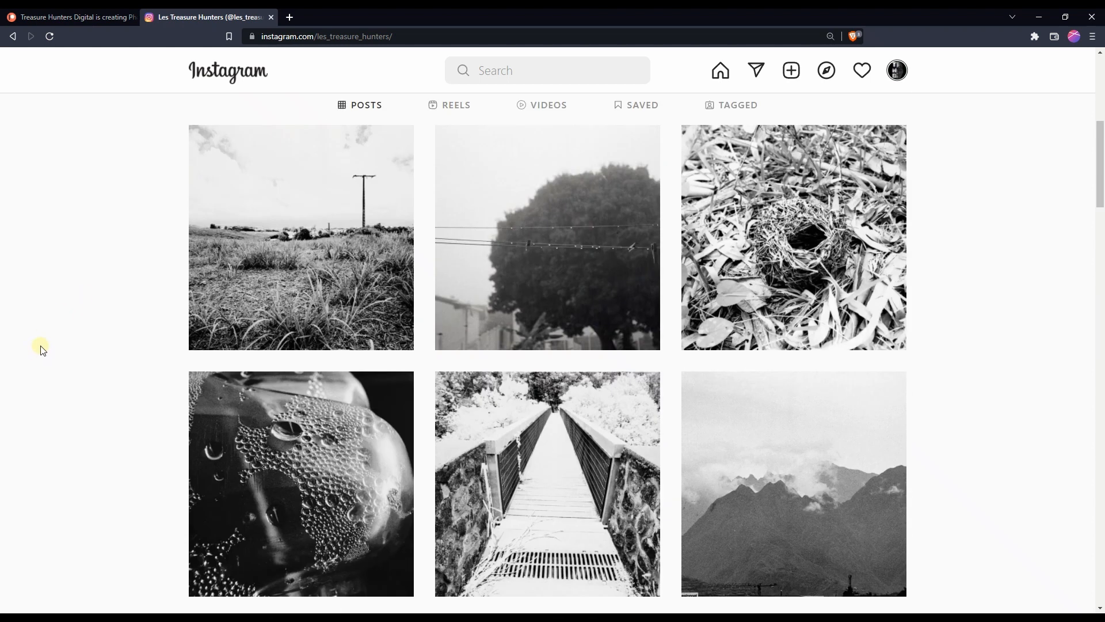
{"action": "left_click", "coordinate": [1039, 16]}
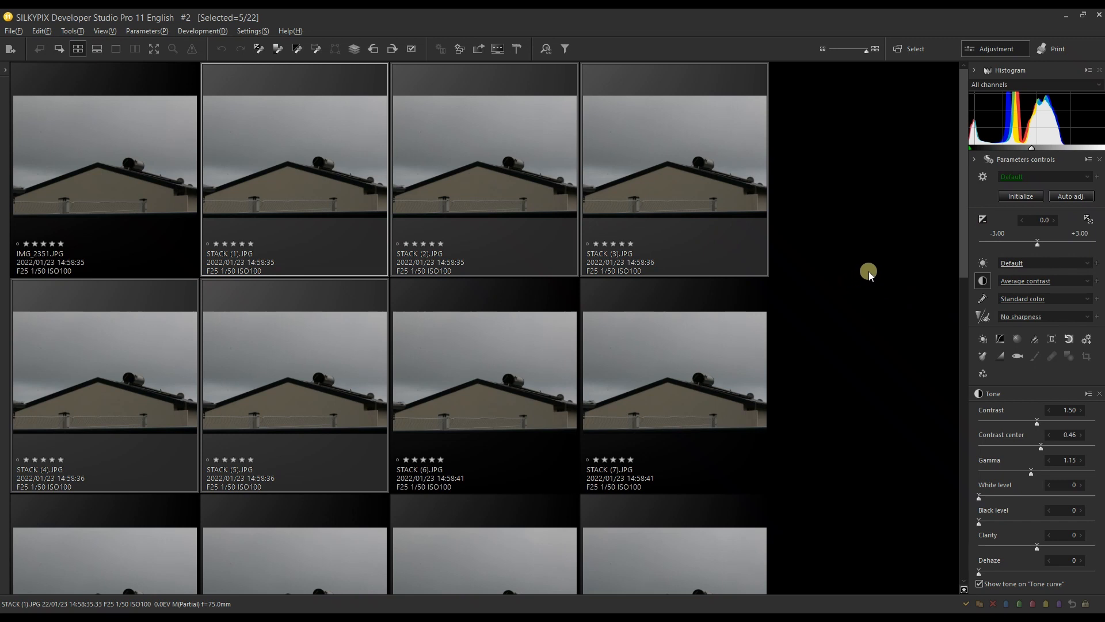
Step: Inspect the Super resolution composite method and its output magnification option for the images STACK (1) to STACK (5), without compositing
{"action": "scroll", "coordinate": [858, 244], "scroll_direction": "down", "scroll_amount": 2}
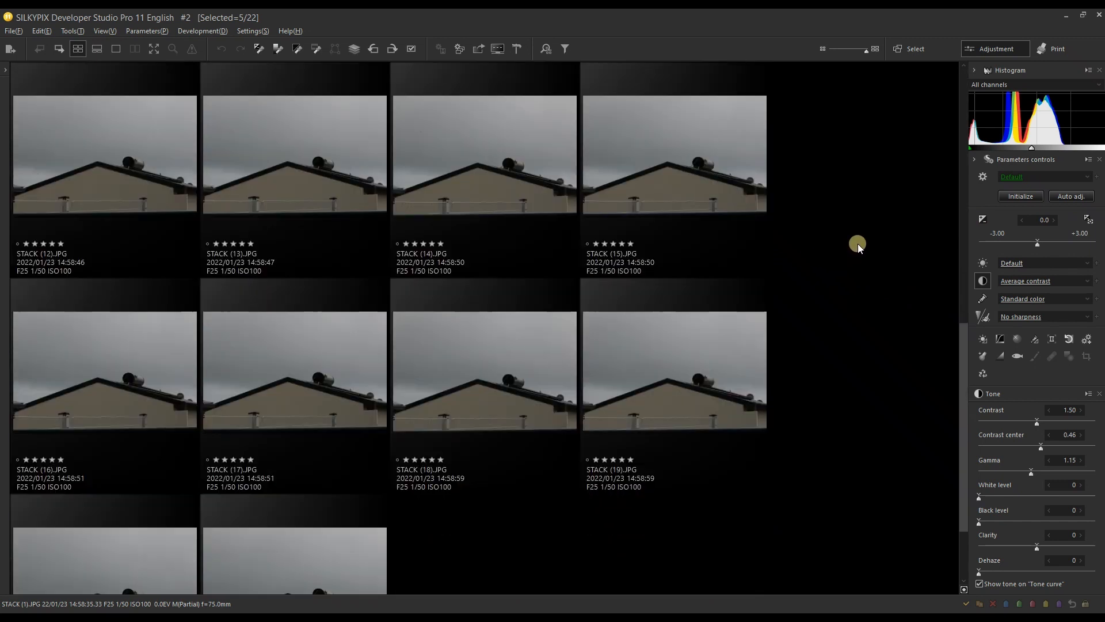
{"action": "scroll", "coordinate": [857, 243], "scroll_direction": "up", "scroll_amount": 2}
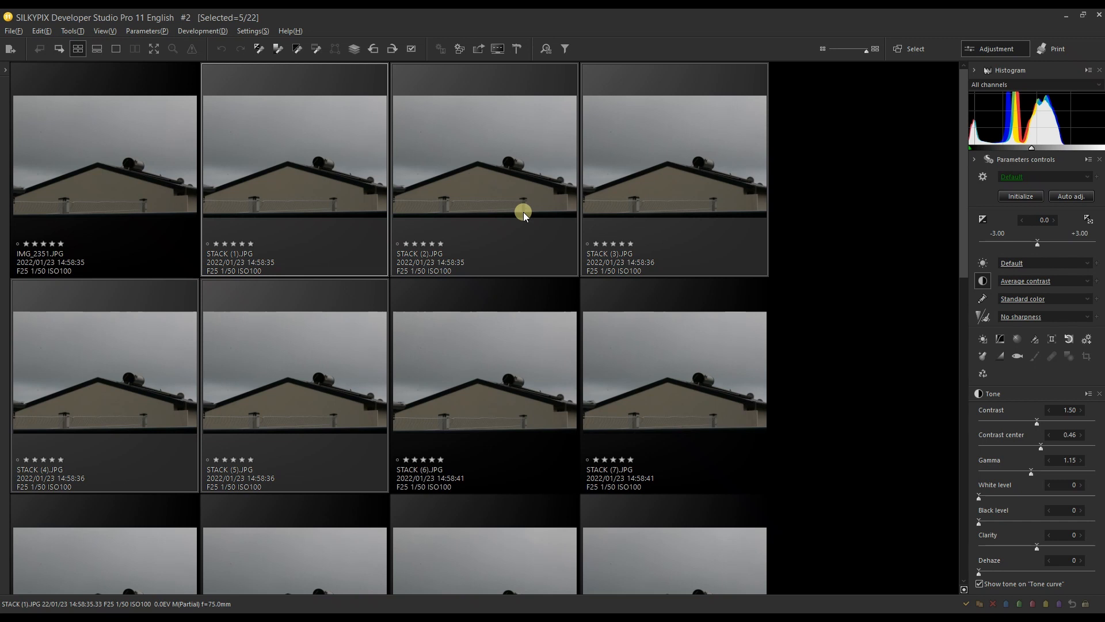
{"action": "left_click", "coordinate": [319, 188]}
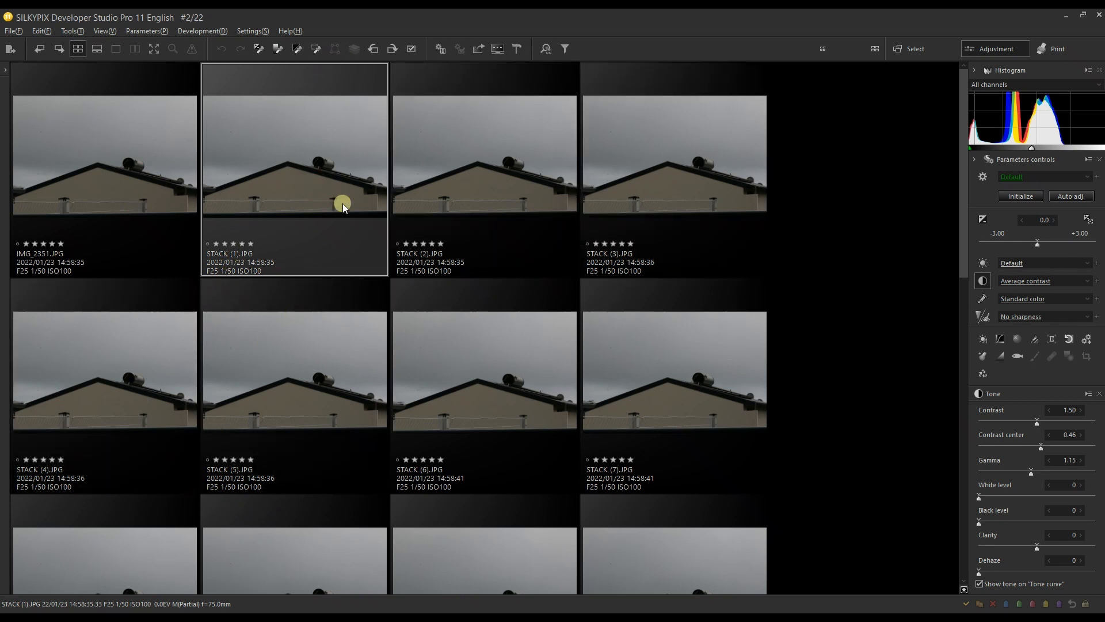
{"action": "left_click", "coordinate": [670, 186]}
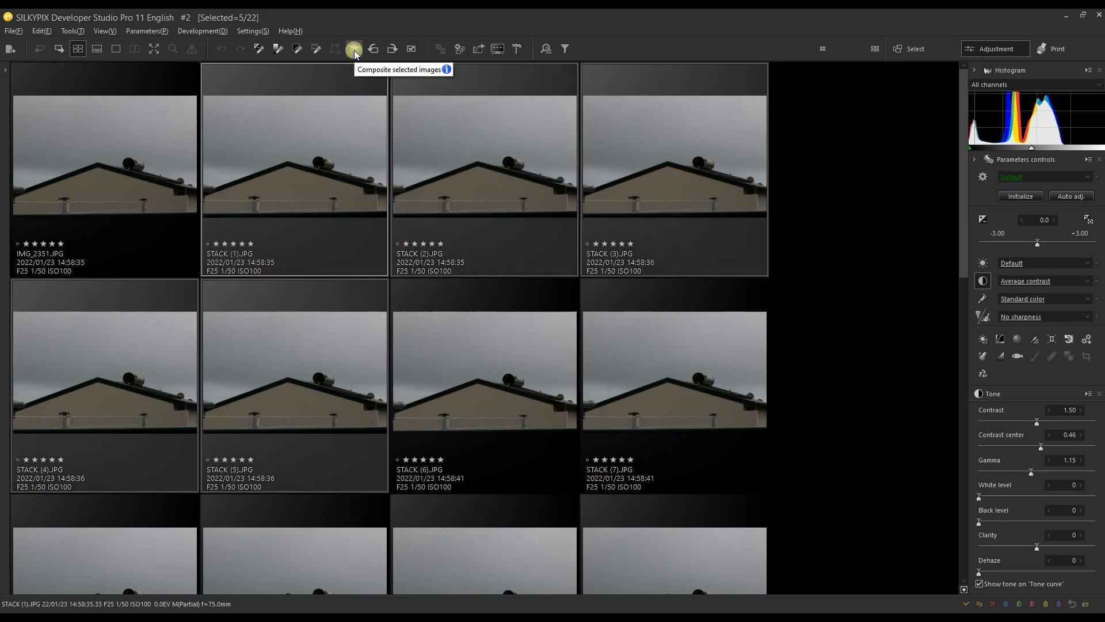
{"action": "left_click", "coordinate": [353, 50]}
{"action": "left_click", "coordinate": [618, 326]}
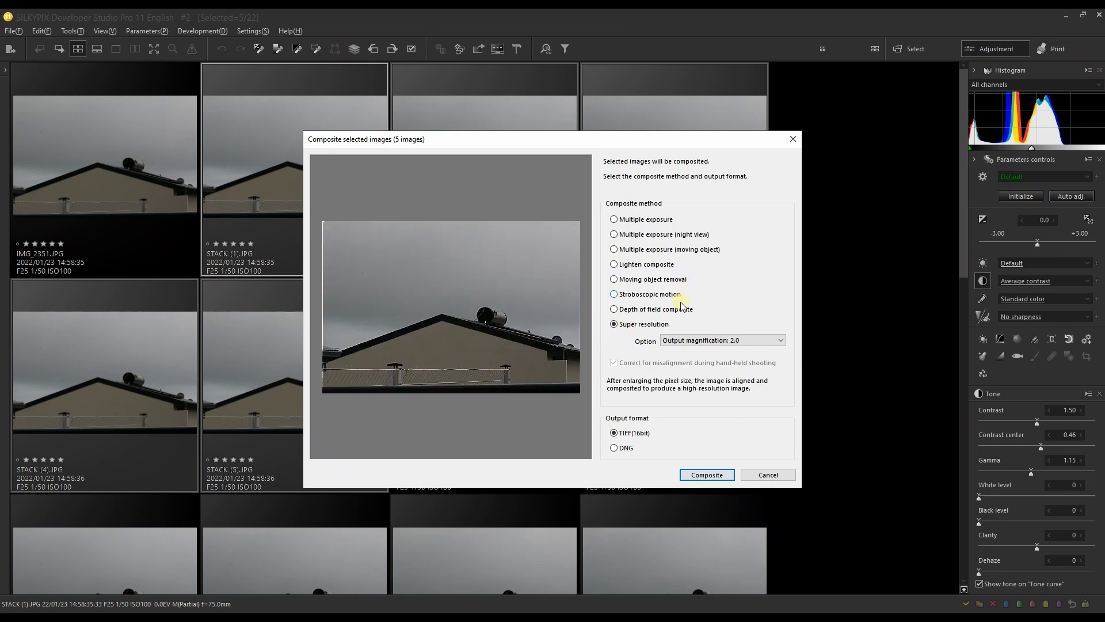
{"action": "left_click", "coordinate": [698, 344]}
{"action": "left_click", "coordinate": [698, 344]}
{"action": "left_click", "coordinate": [766, 474]}
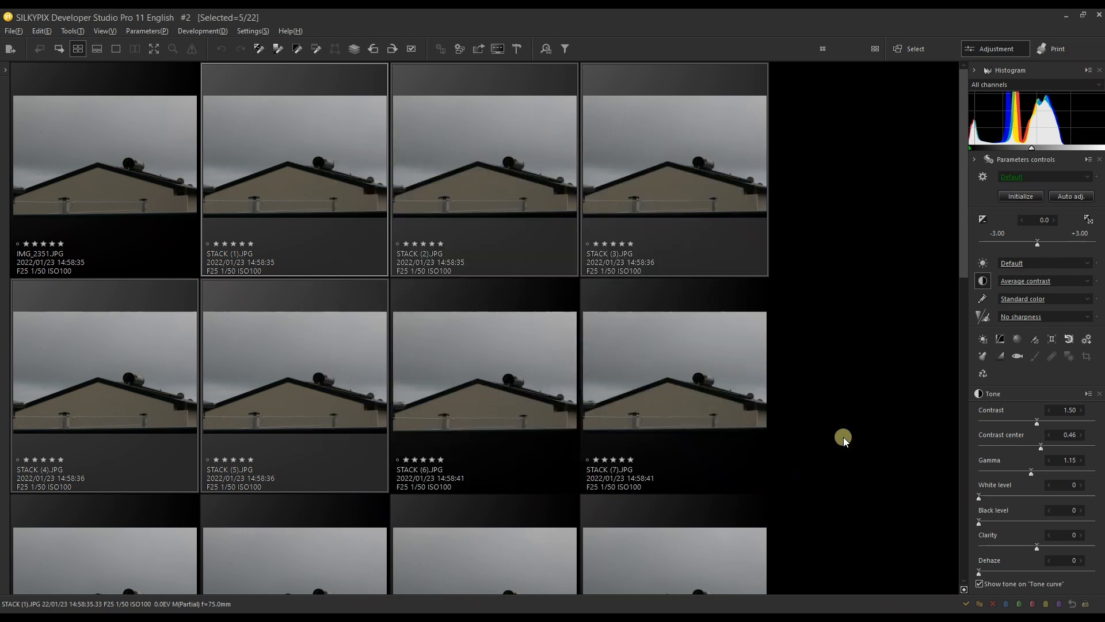
Step: Open the composite TIFF at the end of the image list in the single-image preview
{"action": "scroll", "coordinate": [842, 436], "scroll_direction": "down", "scroll_amount": 8}
{"action": "left_click", "coordinate": [294, 502]}
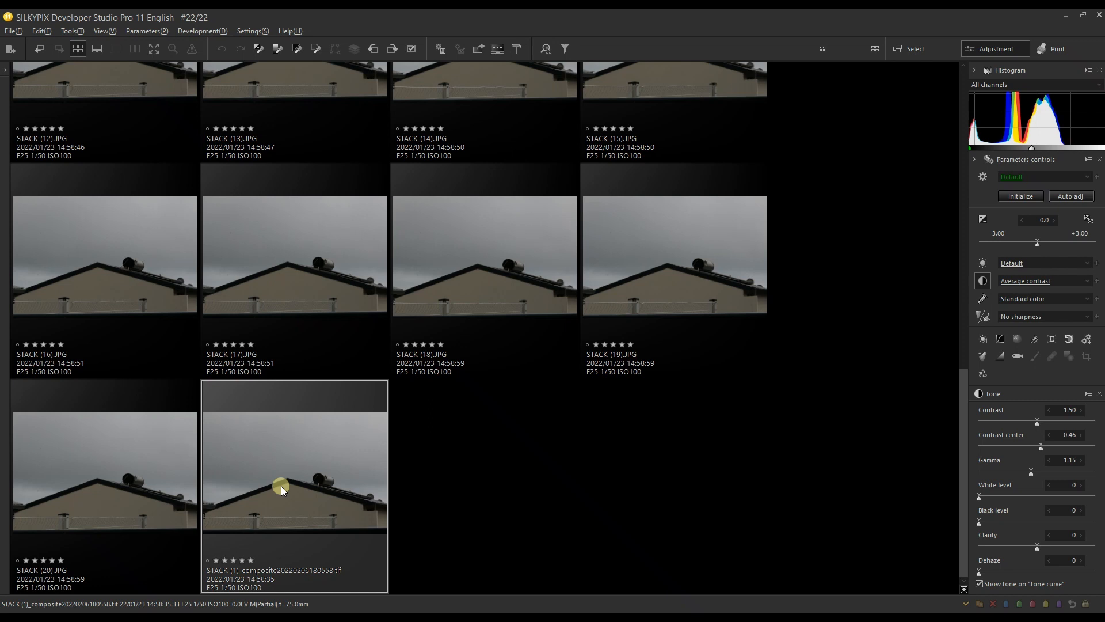
{"action": "scroll", "coordinate": [281, 486], "scroll_direction": "up", "scroll_amount": 5}
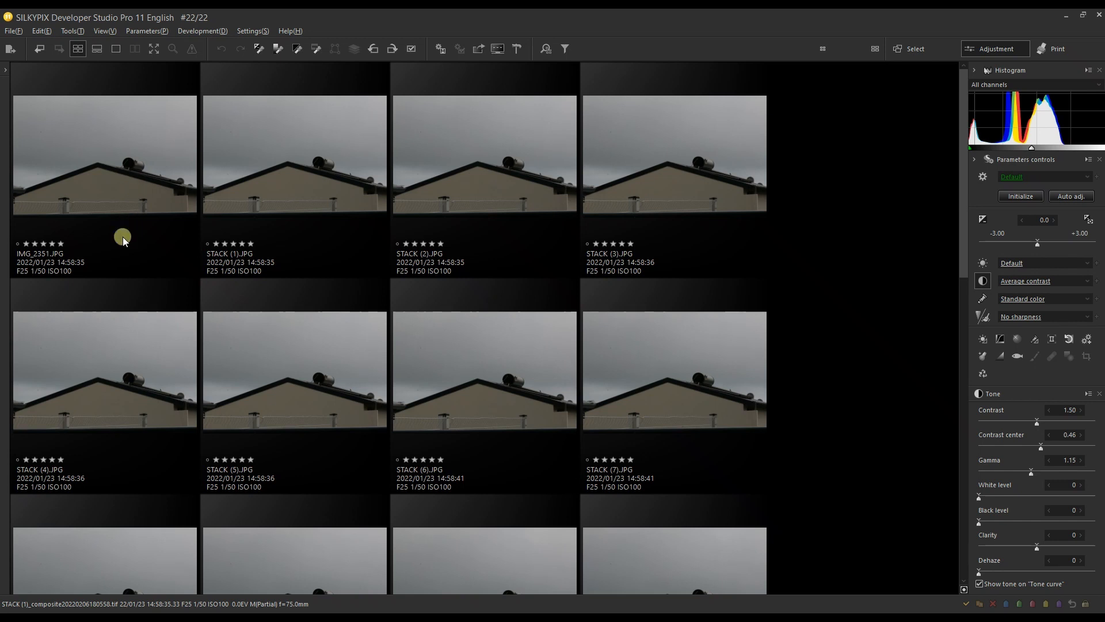
{"action": "scroll", "coordinate": [132, 228], "scroll_direction": "down", "scroll_amount": 10}
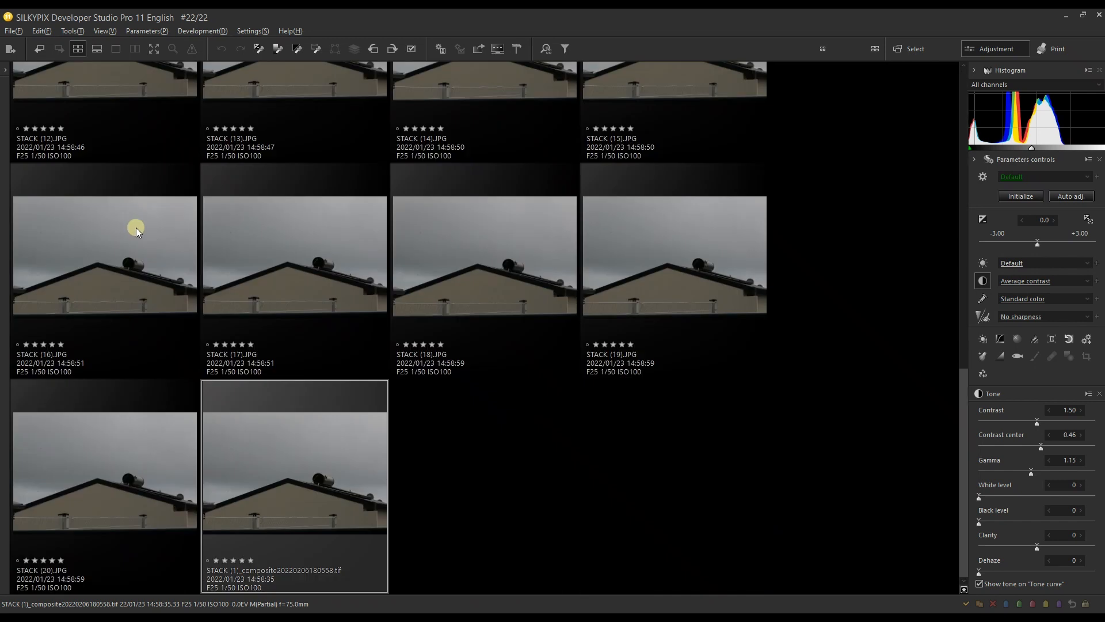
{"action": "double_click", "coordinate": [288, 495]}
Step: Show the original STACK (20).JPG side by side with the composite TIFF, zoomed out to the whole roof
{"action": "left_click_drag", "start_coordinate": [708, 525], "coordinate": [409, 247]}
{"action": "left_click_drag", "start_coordinate": [50, 586], "coordinate": [29, 586]}
{"action": "left_click", "coordinate": [142, 53]}
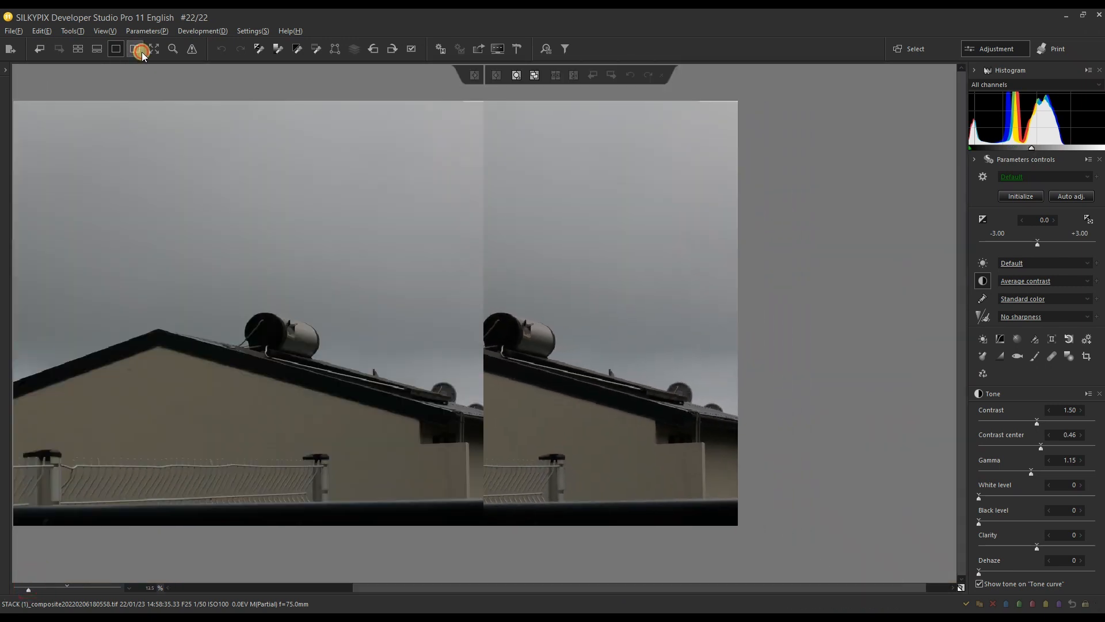
{"action": "left_click_drag", "start_coordinate": [565, 351], "coordinate": [716, 352]}
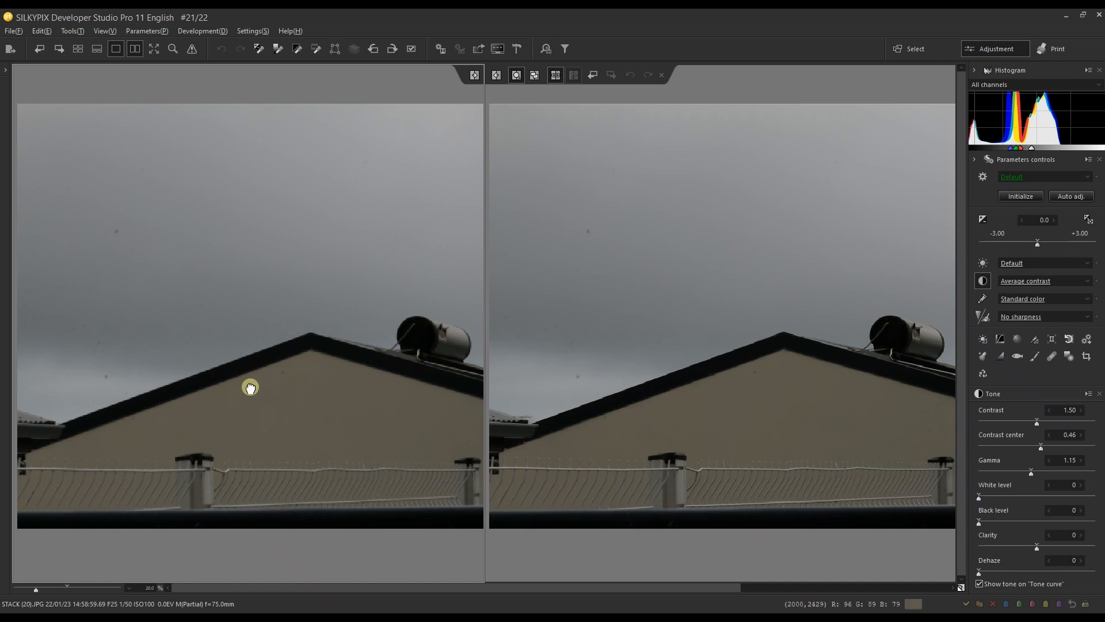
Step: Magnify both images and examine the roof edge and the cylindrical tank for differences in detail
{"action": "left_click_drag", "start_coordinate": [249, 384], "coordinate": [173, 461]}
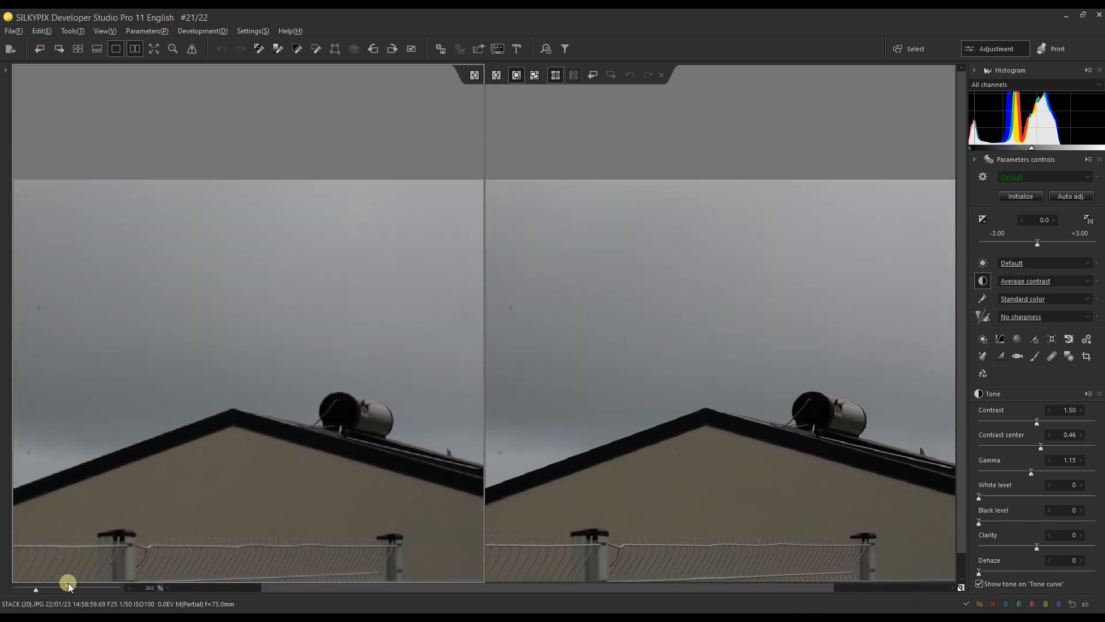
{"action": "left_click_drag", "start_coordinate": [68, 582], "coordinate": [72, 586]}
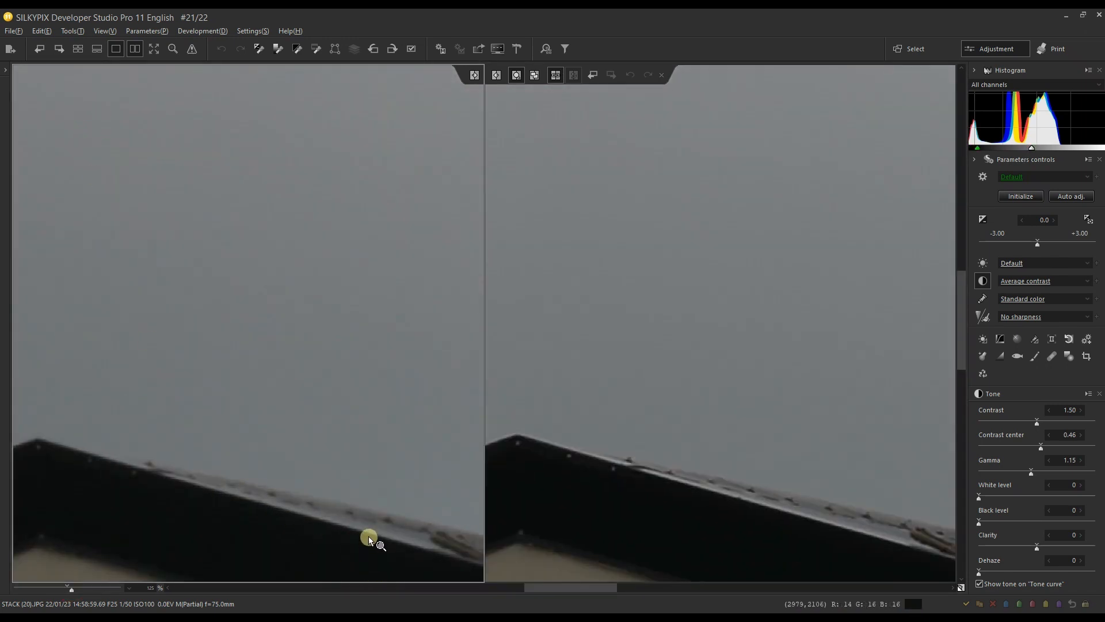
{"action": "left_click_drag", "start_coordinate": [370, 535], "coordinate": [30, 274]}
{"action": "left_click_drag", "start_coordinate": [308, 332], "coordinate": [156, 426]}
{"action": "left_click_drag", "start_coordinate": [288, 407], "coordinate": [152, 435]}
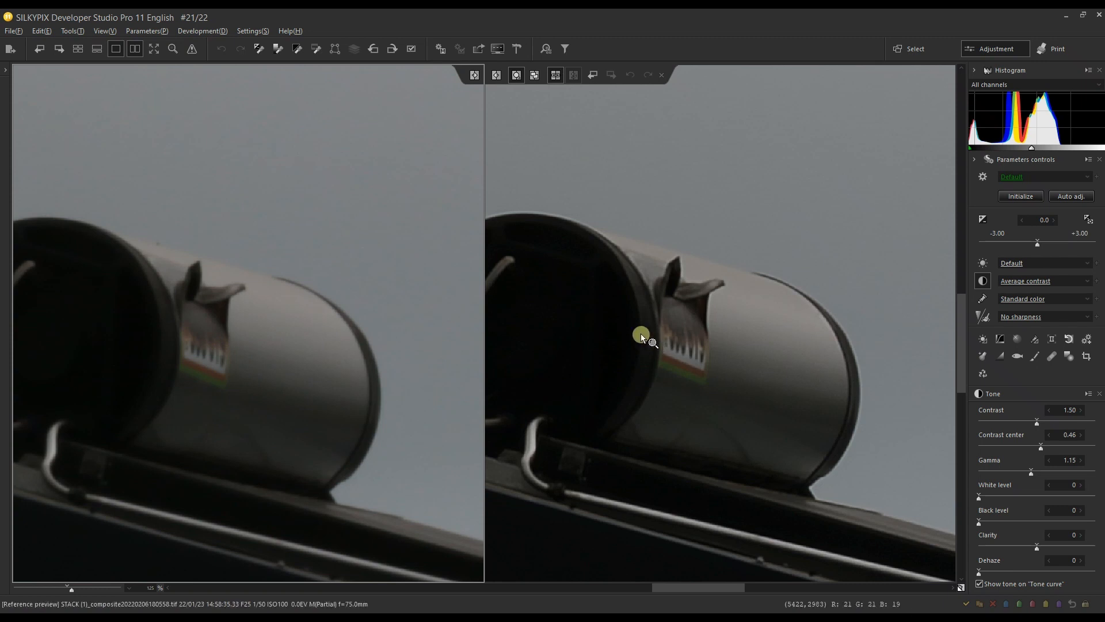
Step: Compare the tank's outline and the torn label on it at higher magnification in both images
{"action": "left_click_drag", "start_coordinate": [607, 306], "coordinate": [696, 343]}
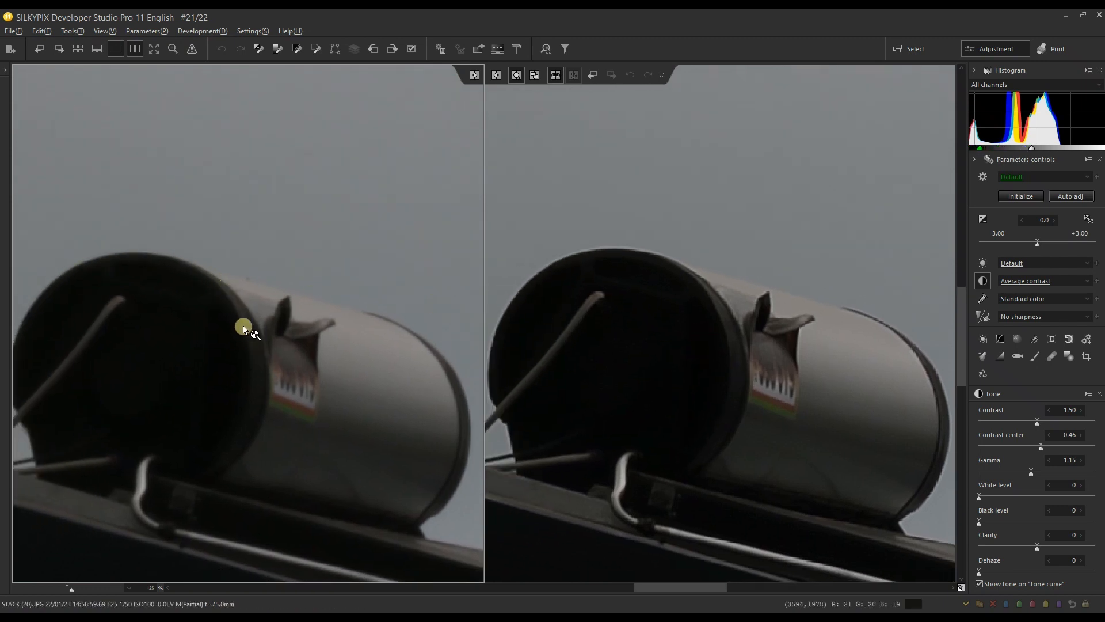
{"action": "left_click_drag", "start_coordinate": [785, 398], "coordinate": [672, 386]}
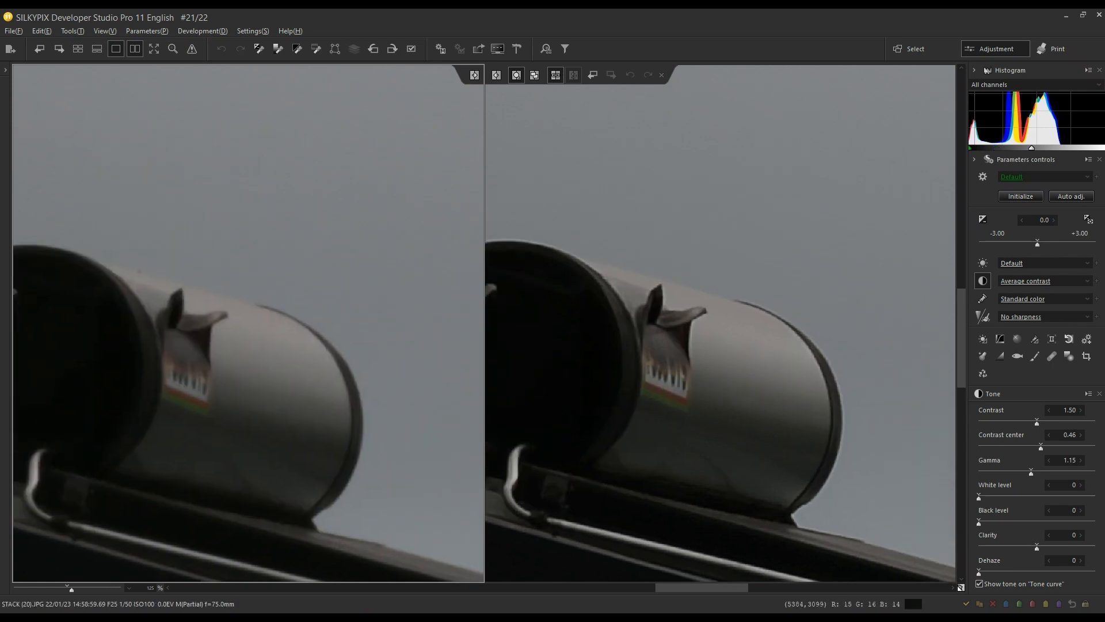
{"action": "left_click_drag", "start_coordinate": [73, 589], "coordinate": [87, 586]}
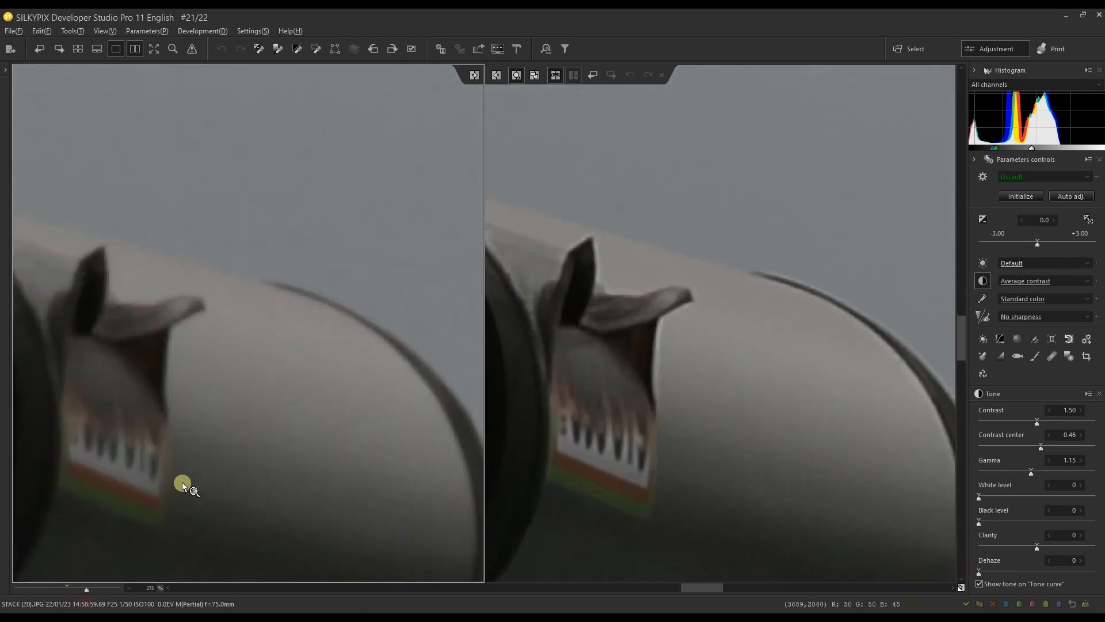
{"action": "left_click_drag", "start_coordinate": [185, 486], "coordinate": [282, 477]}
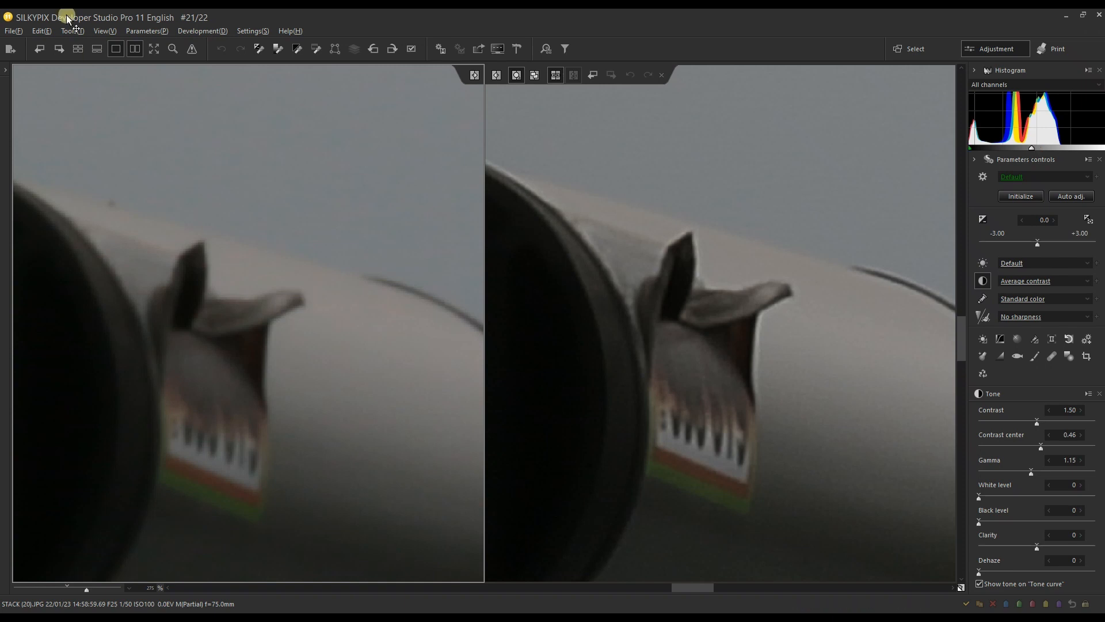
Step: Return to the thumbnail view and select IMG_2351.JPG at the start of the list
{"action": "left_click", "coordinate": [76, 49]}
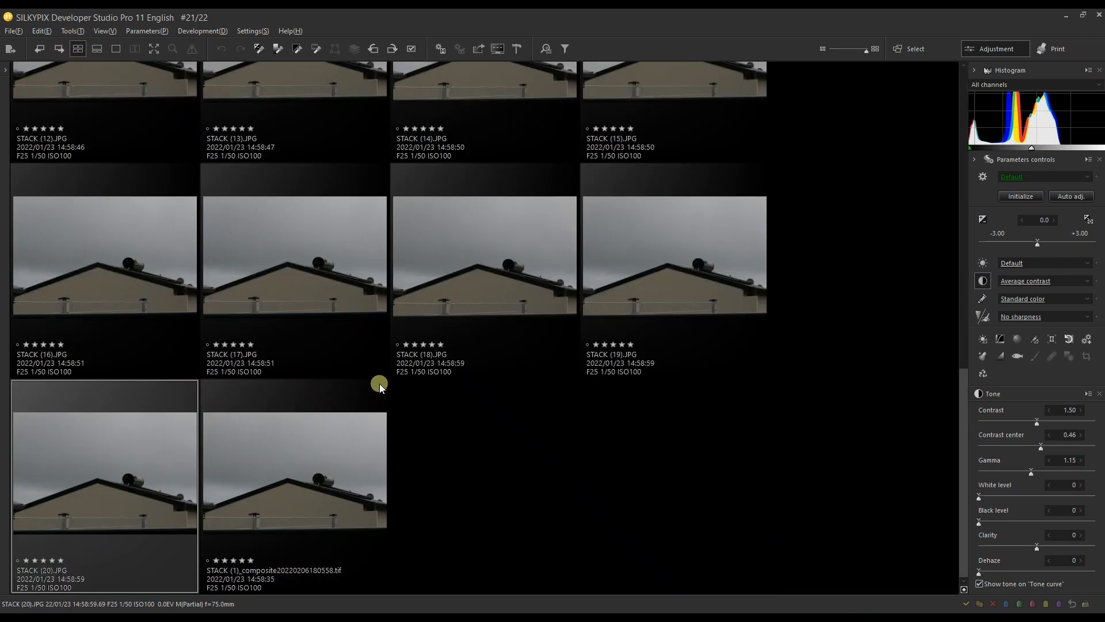
{"action": "left_click", "coordinate": [366, 247]}
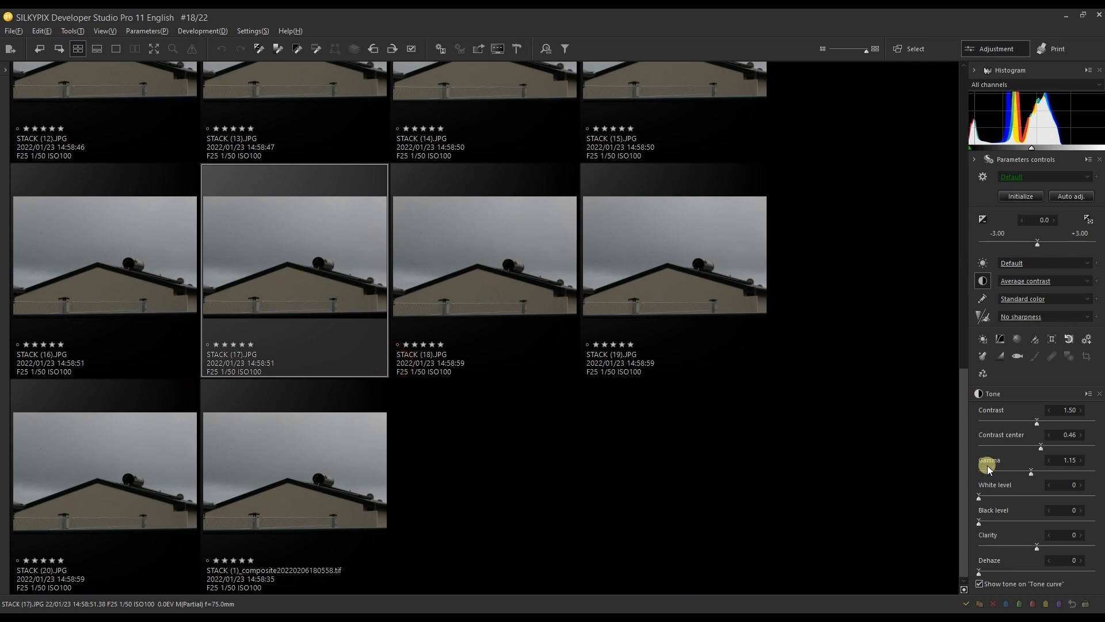
{"action": "left_click_drag", "start_coordinate": [968, 481], "coordinate": [947, 109]}
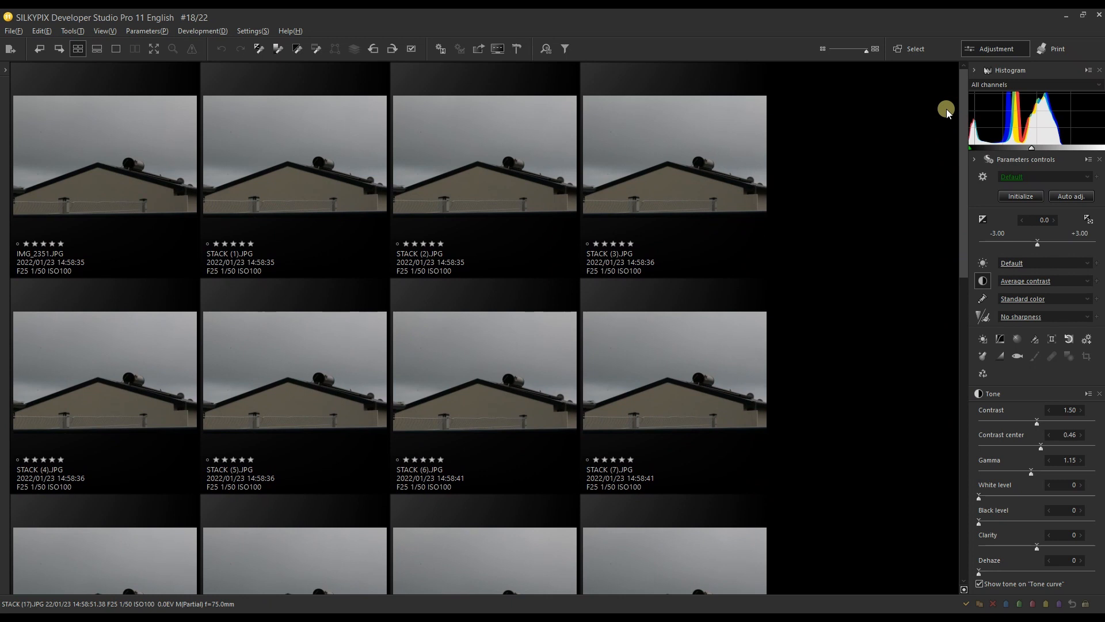
{"action": "left_click", "coordinate": [69, 143]}
Step: Look through the complete series of STACK thumbnails, ending with IMG_2351.JPG selected
{"action": "scroll", "coordinate": [81, 283], "scroll_direction": "down", "scroll_amount": 3}
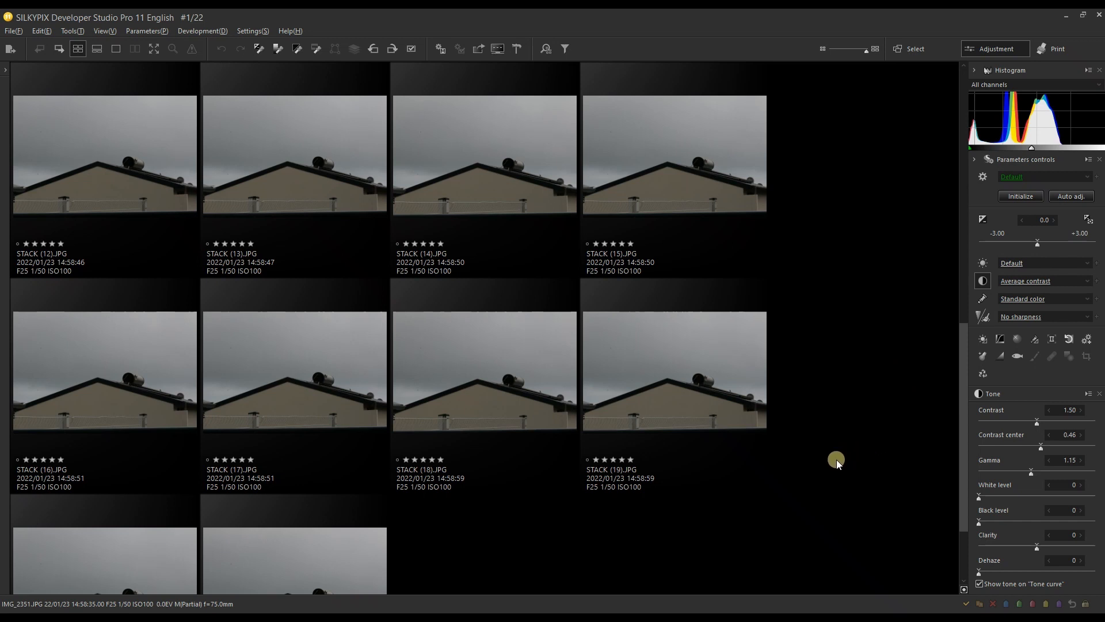
{"action": "scroll", "coordinate": [837, 459], "scroll_direction": "up", "scroll_amount": 3}
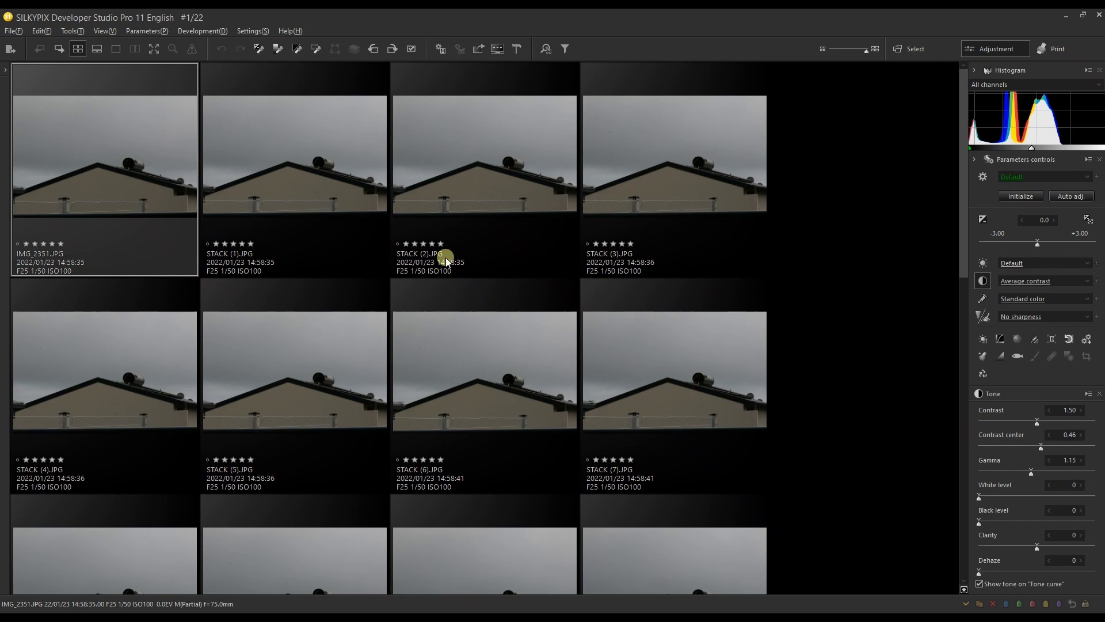
{"action": "scroll", "coordinate": [479, 244], "scroll_direction": "down", "scroll_amount": 1}
{"action": "scroll", "coordinate": [479, 244], "scroll_direction": "up", "scroll_amount": 1}
{"action": "left_click", "coordinate": [215, 390]}
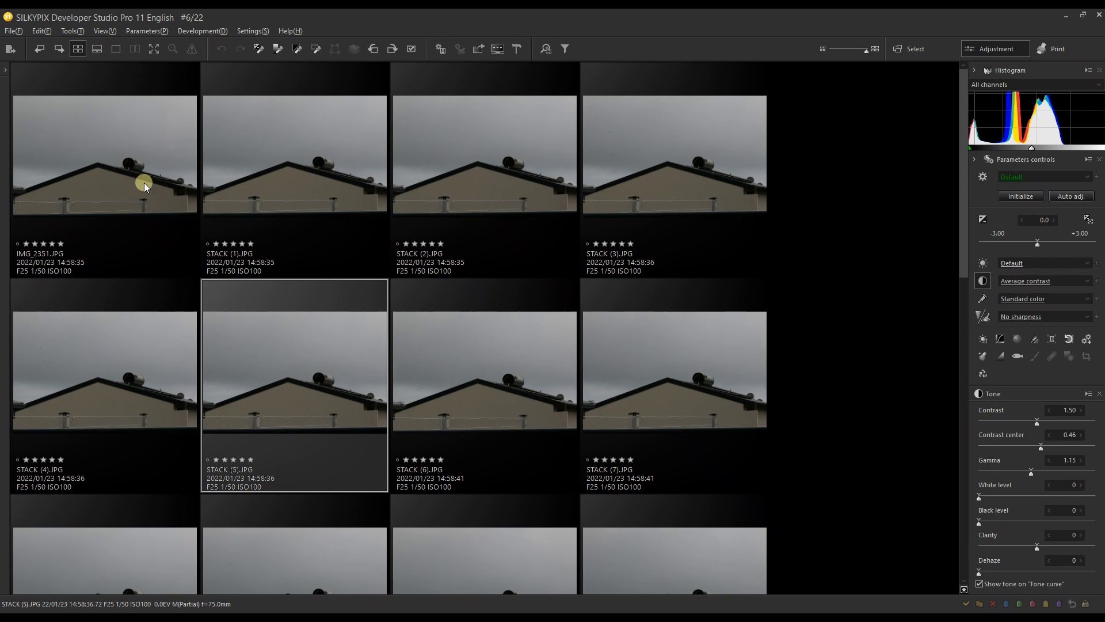
{"action": "left_click", "coordinate": [140, 166]}
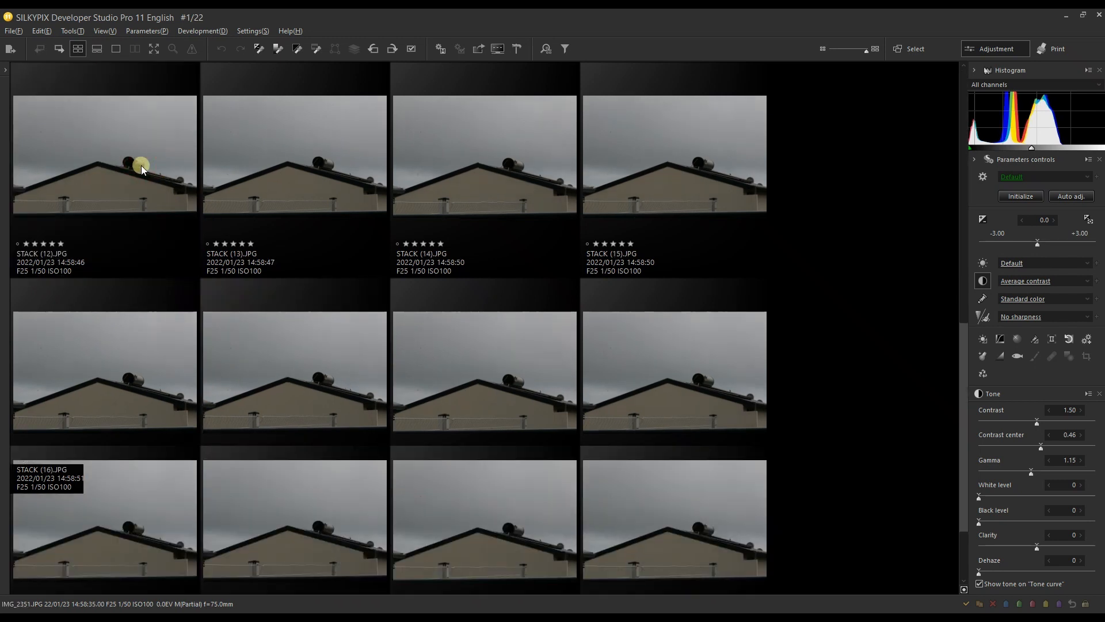
{"action": "scroll", "coordinate": [141, 164], "scroll_direction": "down", "scroll_amount": 5}
{"action": "scroll", "coordinate": [140, 165], "scroll_direction": "up", "scroll_amount": 5}
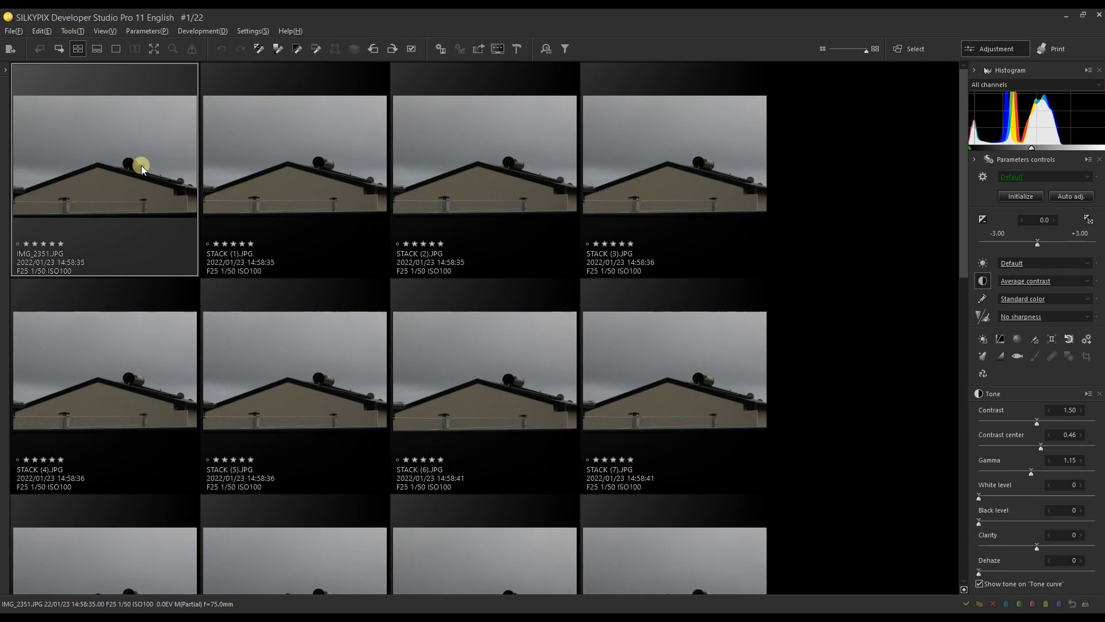